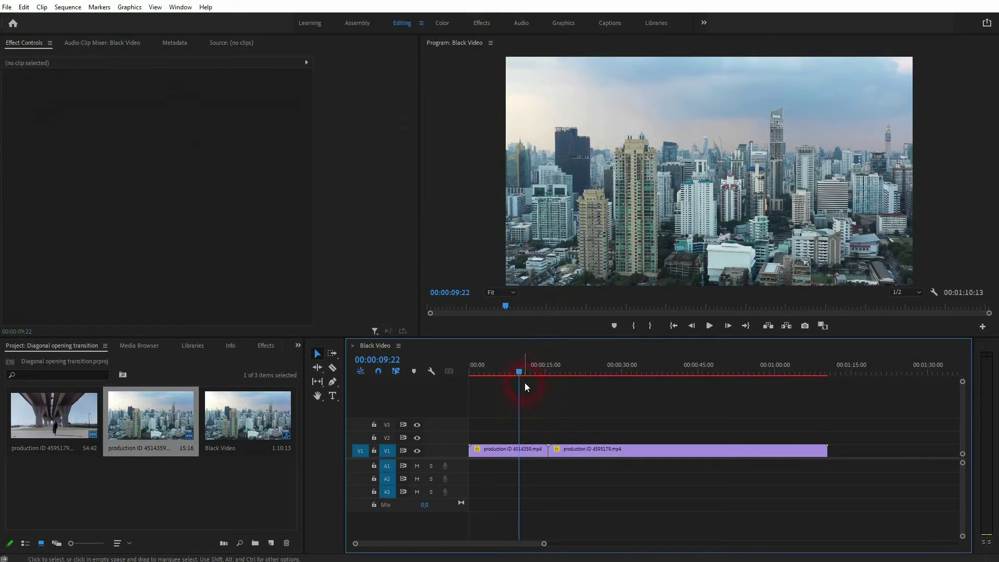
Move the production ID 4595179.mp4 clip up to V2, overlapping the first clip
{"action": "left_click_drag", "start_coordinate": [526, 373], "coordinate": [571, 377]}
{"action": "left_click_drag", "start_coordinate": [567, 455], "coordinate": [541, 437]}
{"action": "left_click_drag", "start_coordinate": [573, 370], "coordinate": [517, 383]}
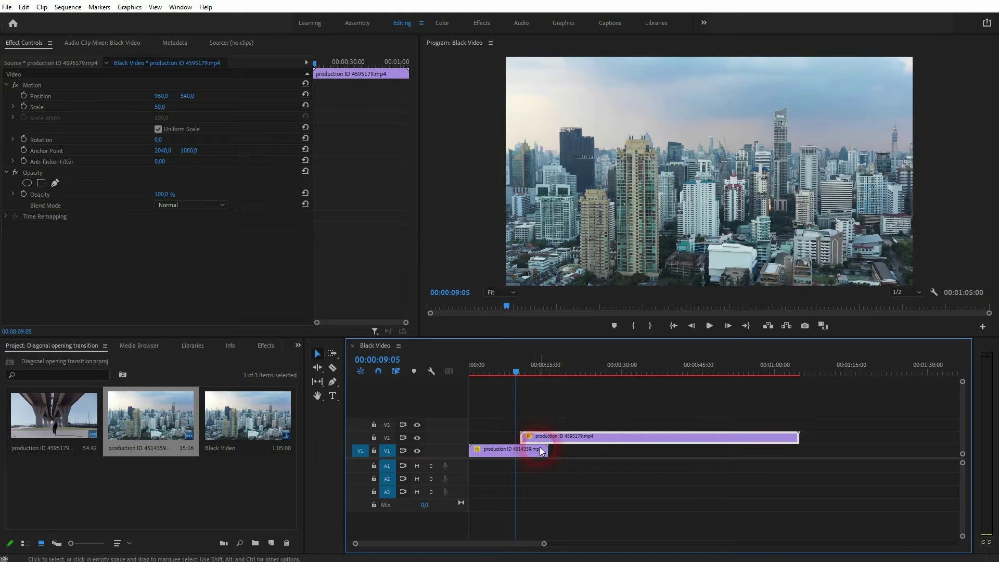
Search 'wipe' in the Effects panel and apply Linear Wipe to the V2 clip
{"action": "left_click", "coordinate": [241, 362]}
{"action": "left_click", "coordinate": [264, 345]}
{"action": "left_click", "coordinate": [65, 359]}
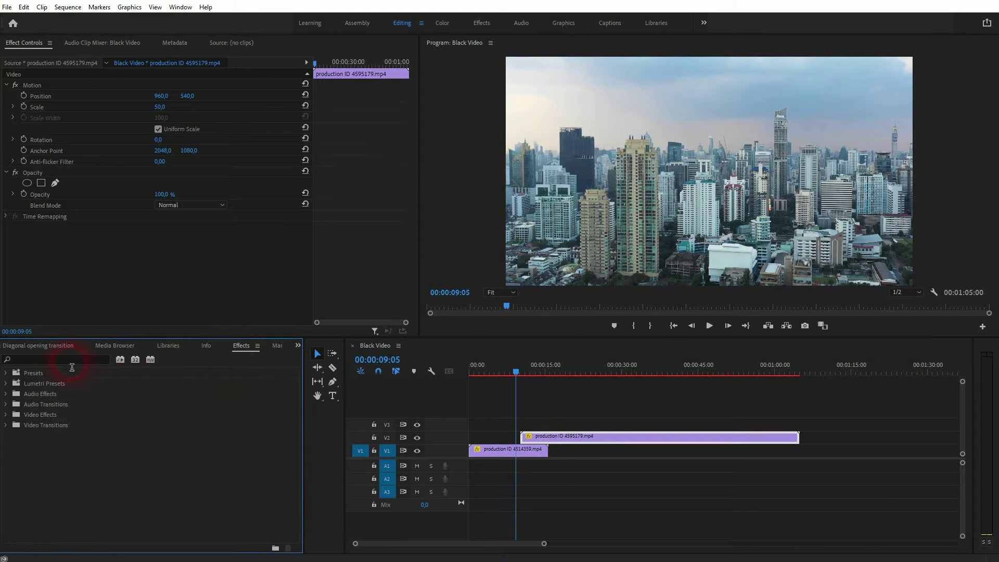
{"action": "type", "text": "wipe"}
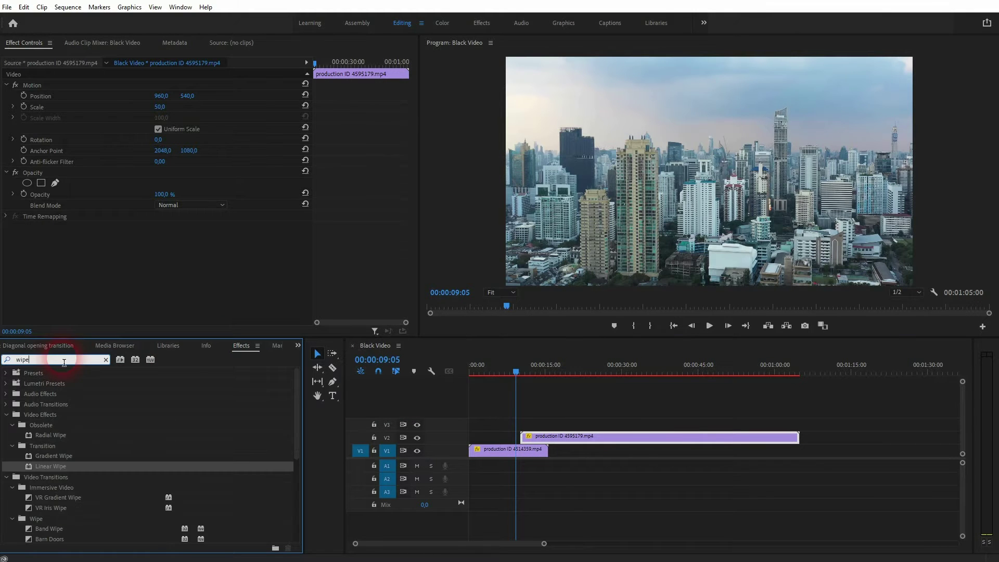
{"action": "left_click_drag", "start_coordinate": [52, 464], "coordinate": [565, 441]}
{"action": "left_click", "coordinate": [61, 229]}
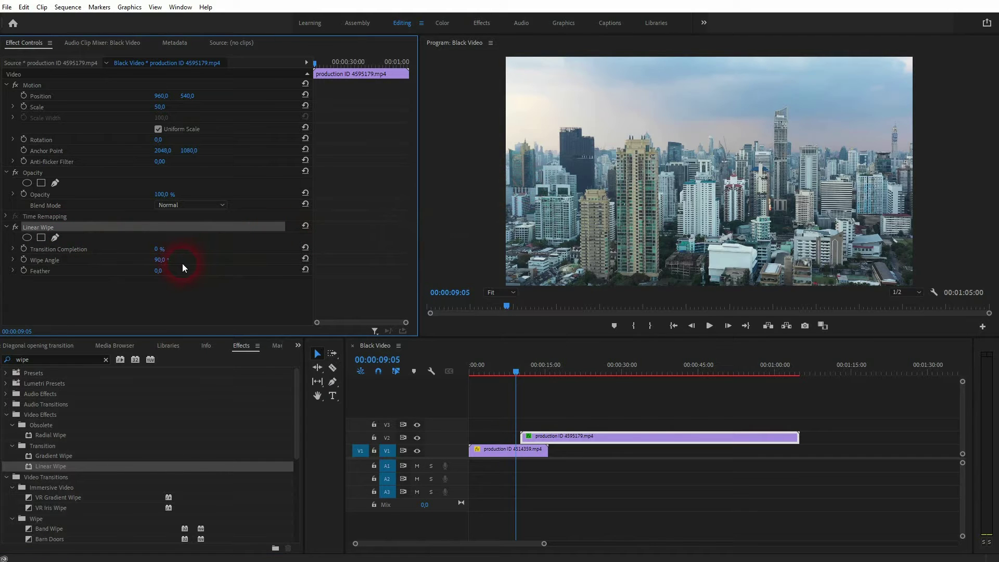
In Effect Controls, give the Linear Wipe 50% Transition Completion and a 29° Wipe Angle
{"action": "left_click", "coordinate": [160, 249]}
{"action": "type", "text": "50"}
{"action": "key", "text": "Return"}
{"action": "left_click_drag", "start_coordinate": [154, 262], "coordinate": [156, 262]}
{"action": "left_click_drag", "start_coordinate": [517, 371], "coordinate": [522, 371]}
{"action": "left_click_drag", "start_coordinate": [169, 261], "coordinate": [129, 261]}
{"action": "left_click", "coordinate": [162, 260]}
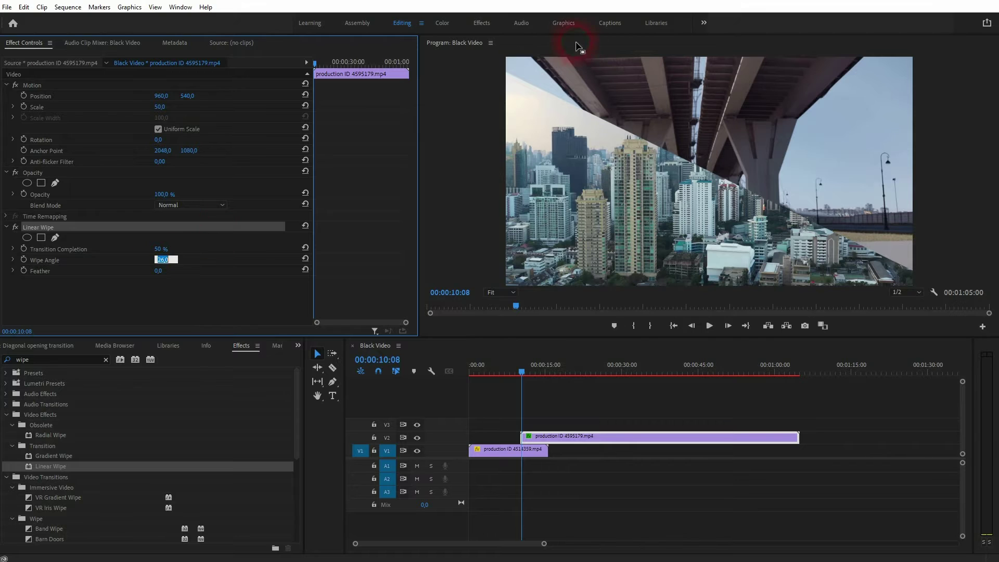
{"action": "key", "text": "Up"}
{"action": "key", "text": "Up"}
{"action": "key", "text": "Up"}
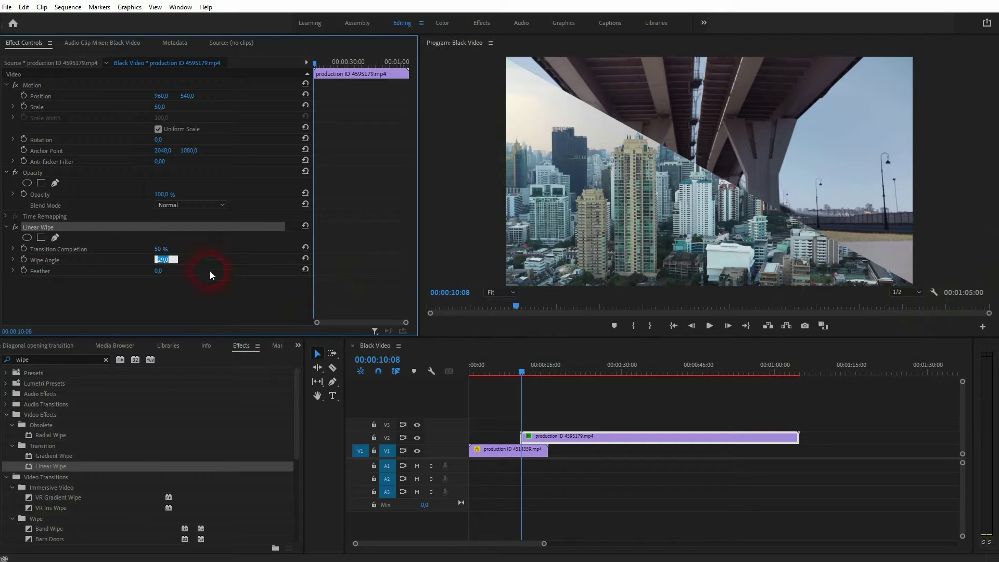
{"action": "left_click_drag", "start_coordinate": [316, 64], "coordinate": [269, 74]}
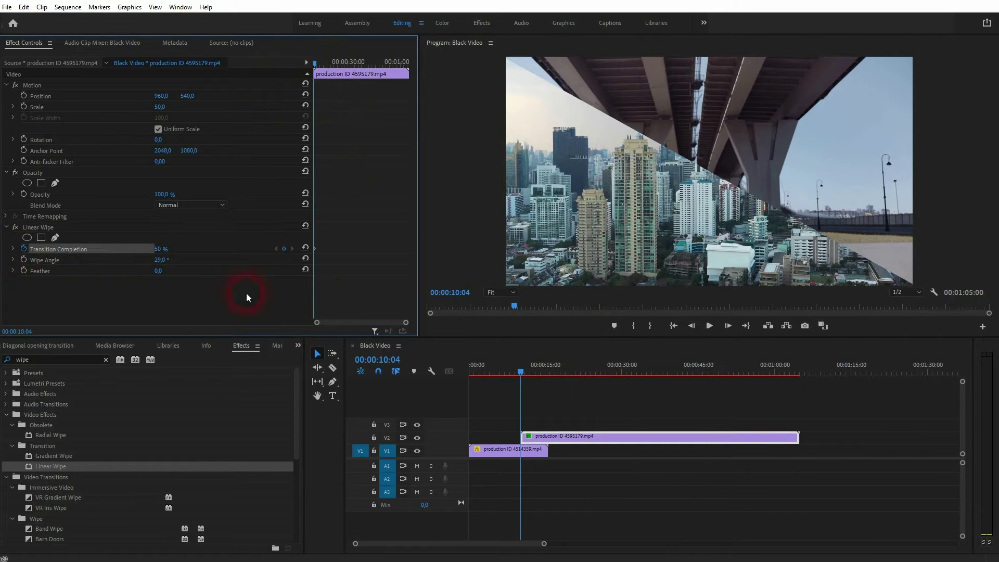
Add a 0% Transition Completion keyframe at the V1 clip's end, 00:00:15:17
{"action": "left_click", "coordinate": [536, 452]}
{"action": "left_click_drag", "start_coordinate": [375, 63], "coordinate": [407, 63]}
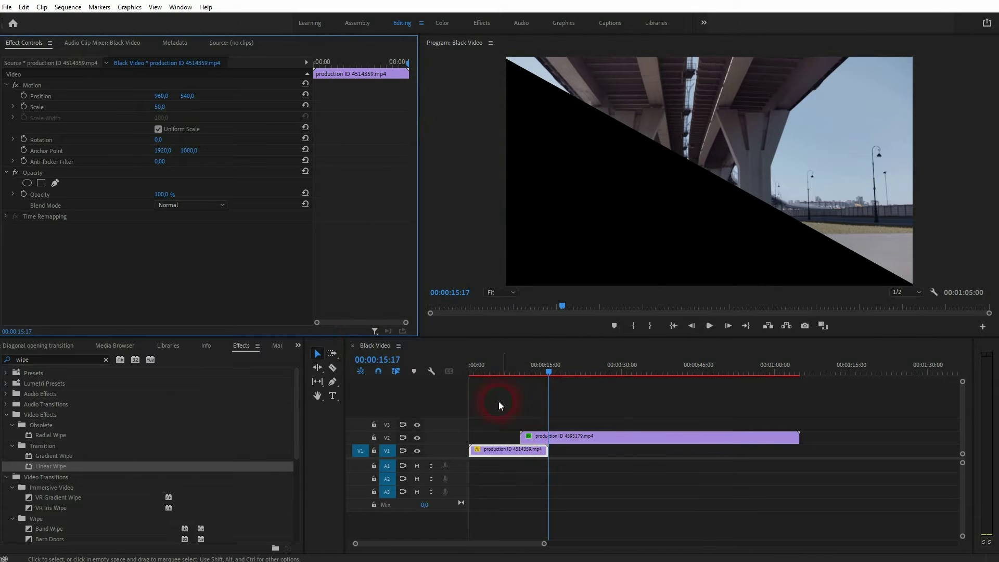
{"action": "left_click", "coordinate": [598, 436]}
{"action": "left_click", "coordinate": [284, 248]}
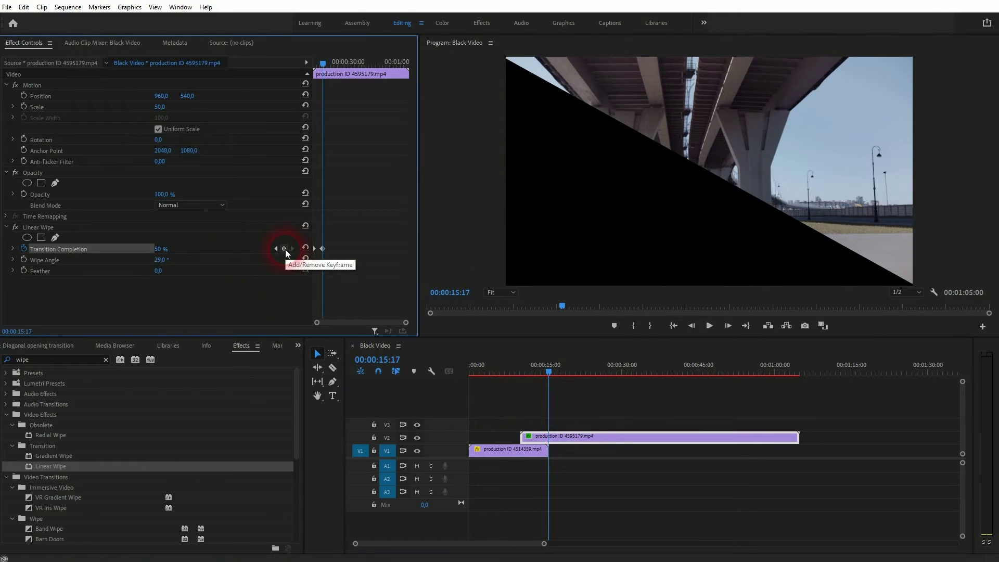
{"action": "left_click", "coordinate": [169, 250]}
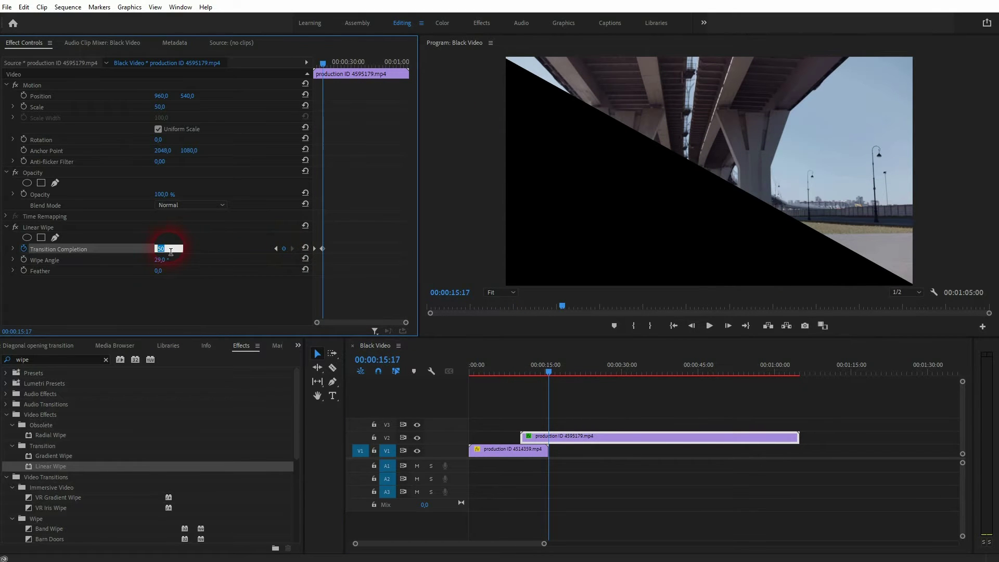
{"action": "type", "text": "0"}
{"action": "left_click", "coordinate": [332, 67]}
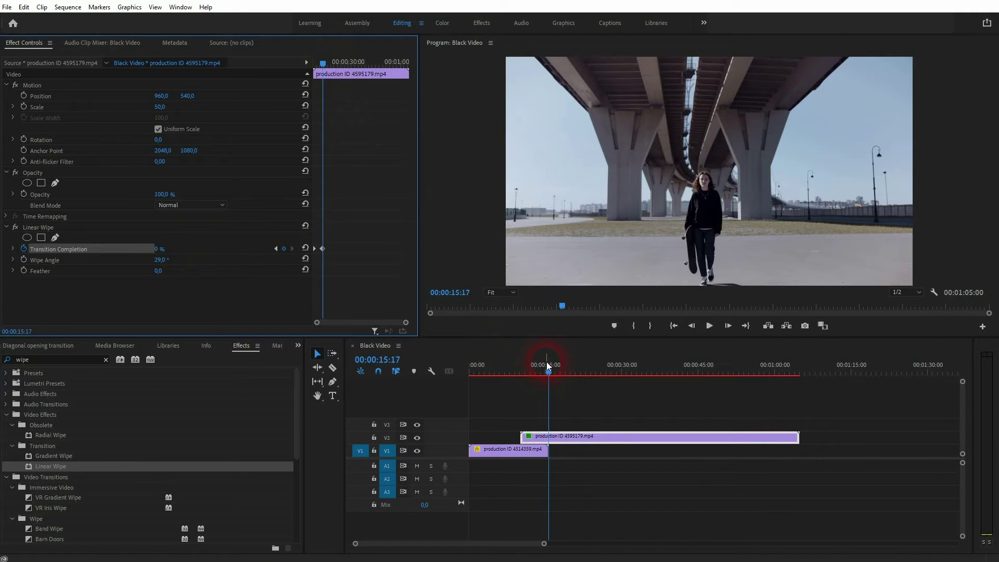
Preview the wipe, move the 0% keyframe earlier to 00:00:11:21, and replay it
{"action": "left_click_drag", "start_coordinate": [547, 366], "coordinate": [515, 373]}
{"action": "left_click", "coordinate": [634, 500]}
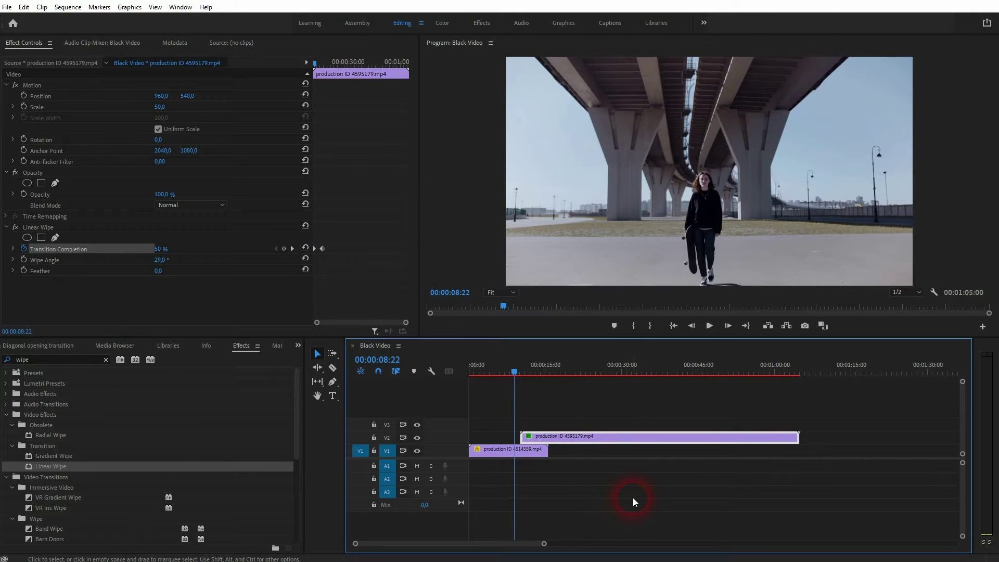
{"action": "key", "text": "space"}
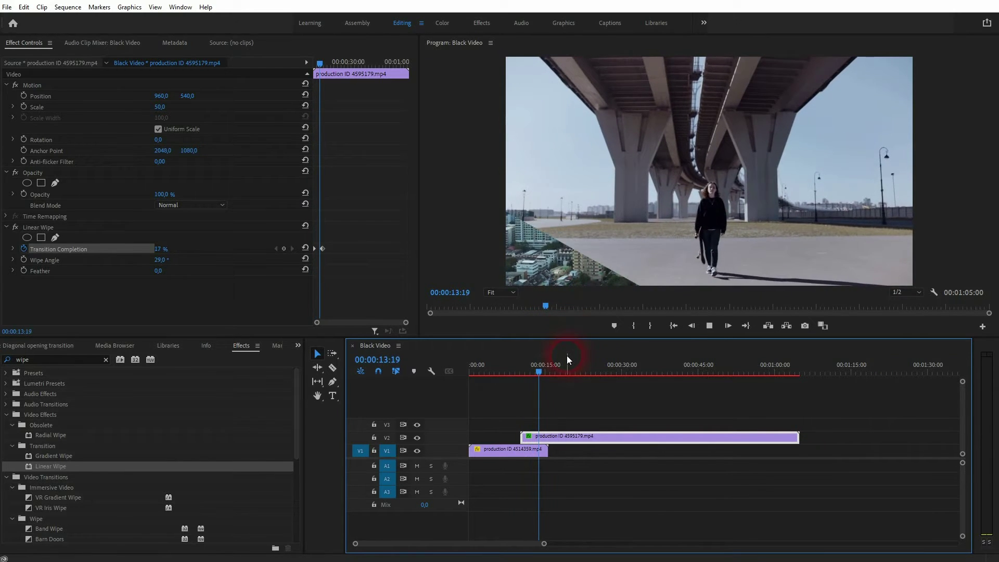
{"action": "key", "text": "space"}
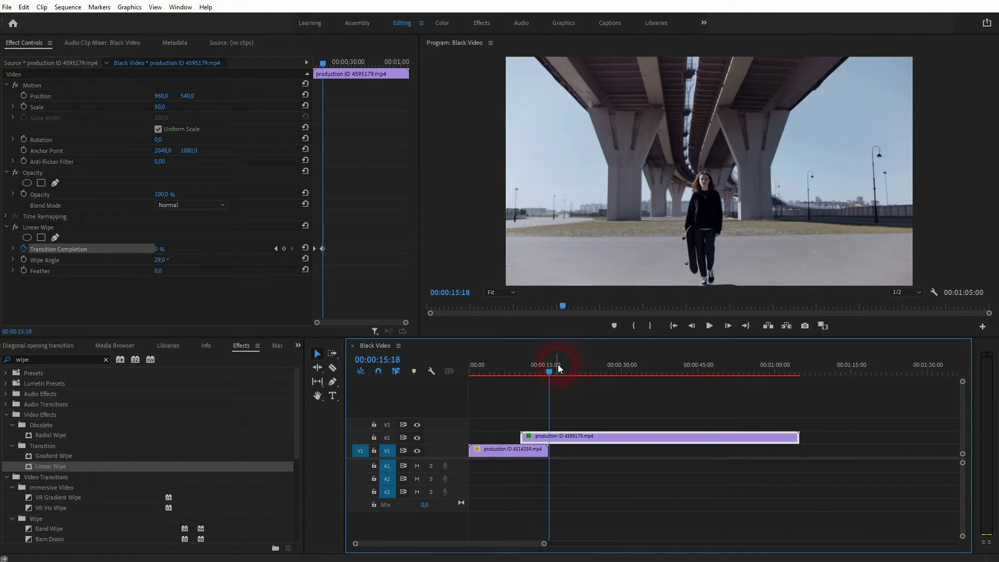
{"action": "left_click_drag", "start_coordinate": [548, 370], "coordinate": [529, 374]}
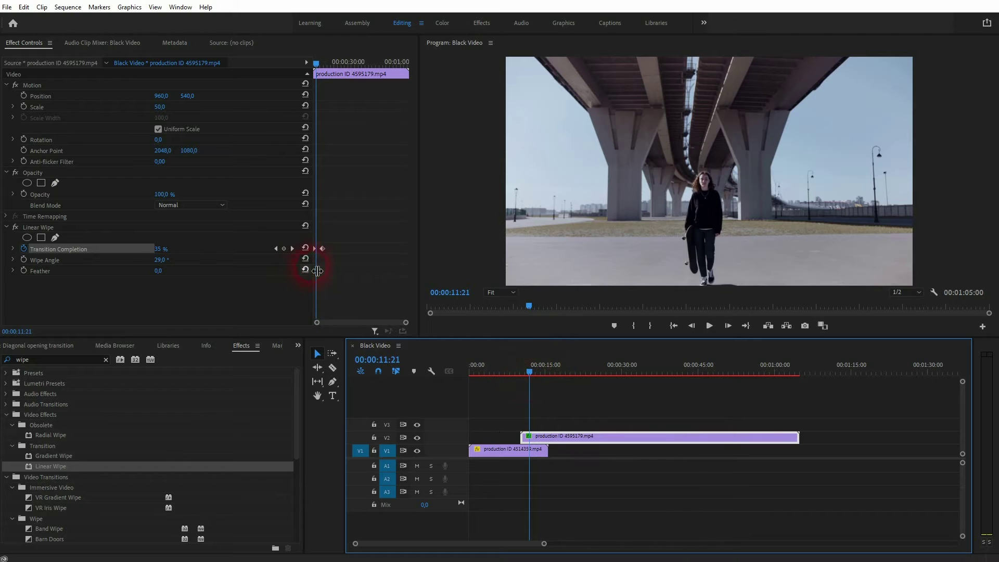
{"action": "left_click_drag", "start_coordinate": [324, 249], "coordinate": [320, 250]}
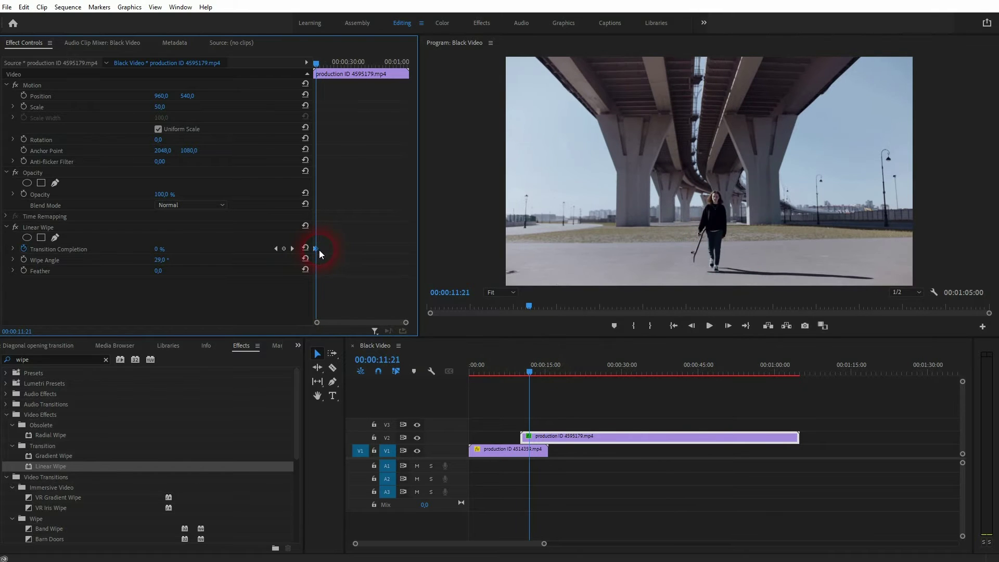
{"action": "left_click_drag", "start_coordinate": [533, 370], "coordinate": [519, 371]}
{"action": "left_click", "coordinate": [570, 437]}
{"action": "key", "text": "space"}
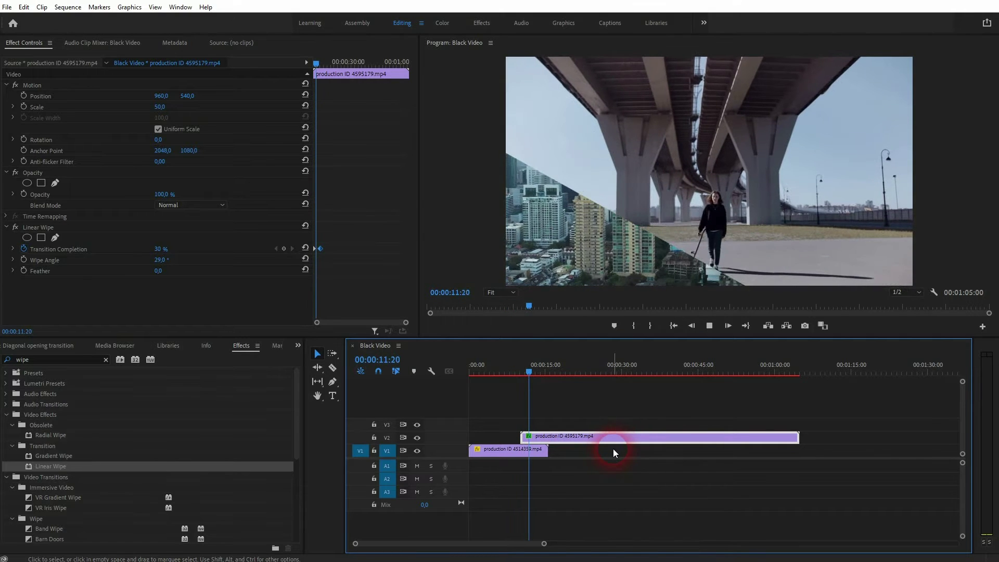
{"action": "key", "text": "space"}
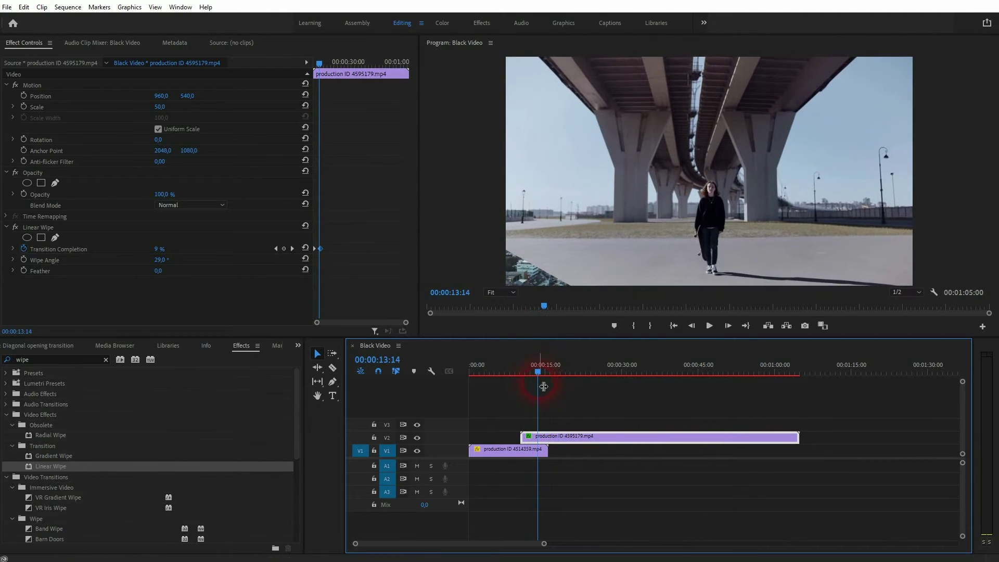
{"action": "left_click_drag", "start_coordinate": [537, 374], "coordinate": [519, 383]}
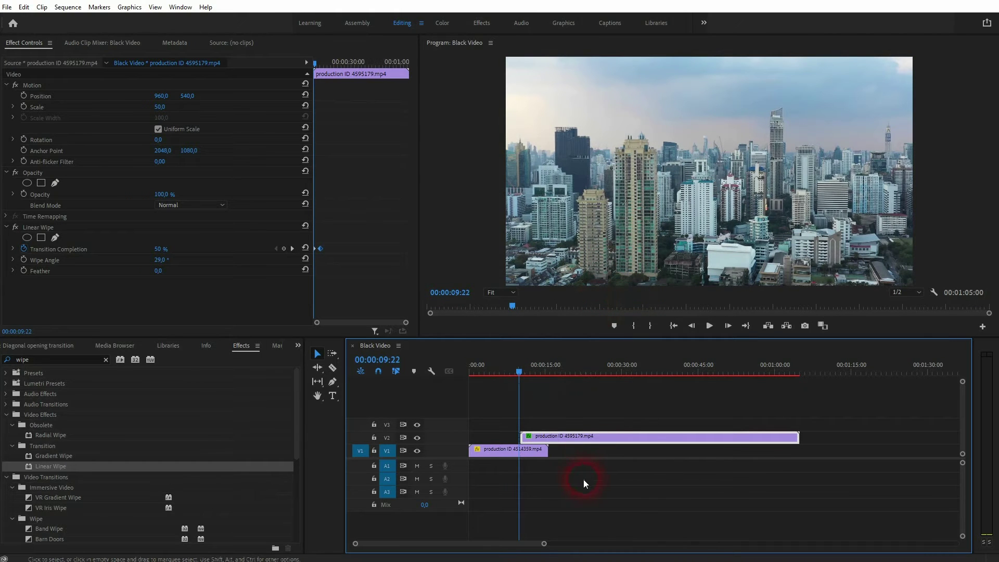
Go to the V2 clip's first frame and drop a second Linear Wipe onto it
{"action": "mouse_move", "coordinate": [736, 156]}
{"action": "left_mouse_down"}
{"action": "mouse_move", "coordinate": [735, 131]}
{"action": "mouse_move", "coordinate": [716, 107]}
{"action": "left_mouse_up"}
{"action": "key", "text": "Right"}
{"action": "key", "text": "Right"}
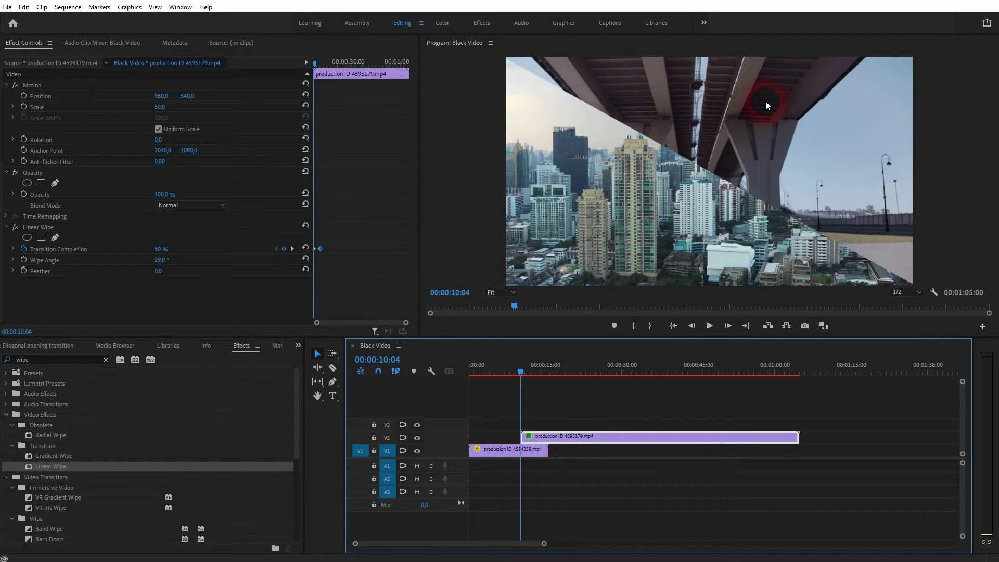
{"action": "left_click", "coordinate": [48, 490]}
{"action": "left_click_drag", "start_coordinate": [52, 467], "coordinate": [669, 438]}
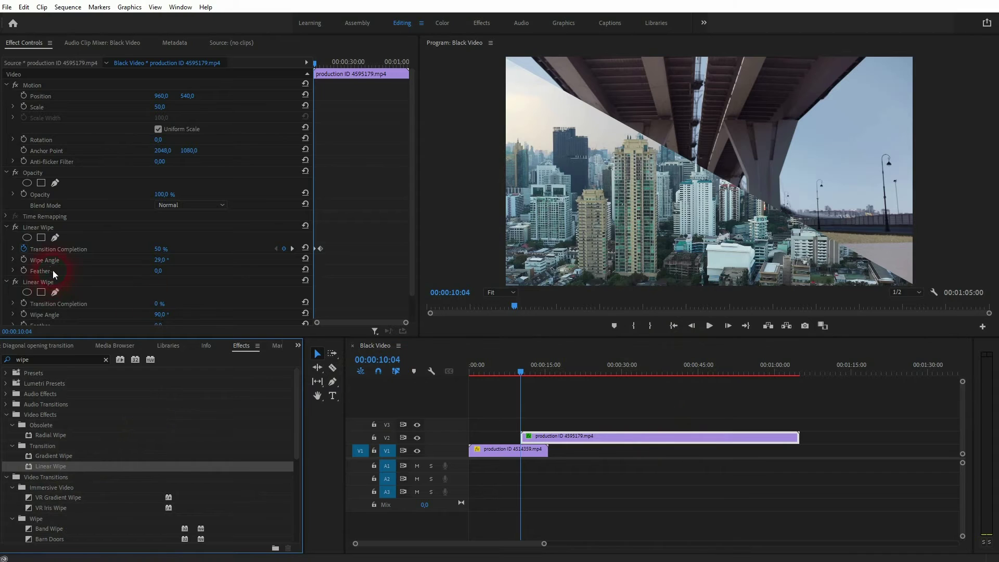
Set the second Linear Wipe to 50% completion and a 209° wipe angle
{"action": "left_click", "coordinate": [64, 280]}
{"action": "scroll", "coordinate": [111, 257], "scroll_direction": "down", "scroll_amount": 1}
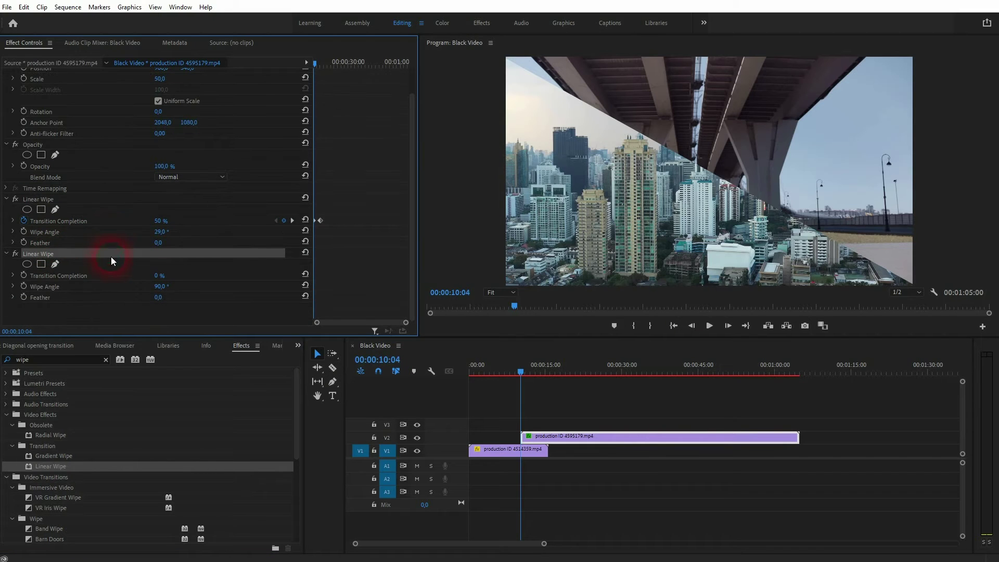
{"action": "left_click", "coordinate": [170, 278]}
{"action": "type", "text": "50"}
{"action": "key", "text": "Return"}
{"action": "left_click_drag", "start_coordinate": [163, 292], "coordinate": [225, 292]}
{"action": "left_click", "coordinate": [162, 286]}
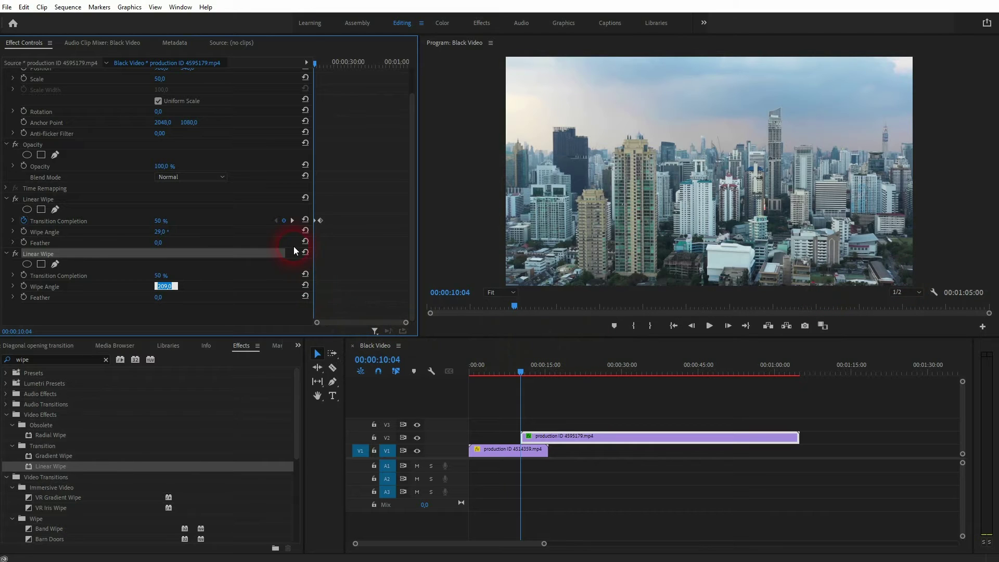
Keyframe its completion from 50% at the start to 0% at the first wipe's end keyframe, then preview
{"action": "left_click", "coordinate": [23, 275]}
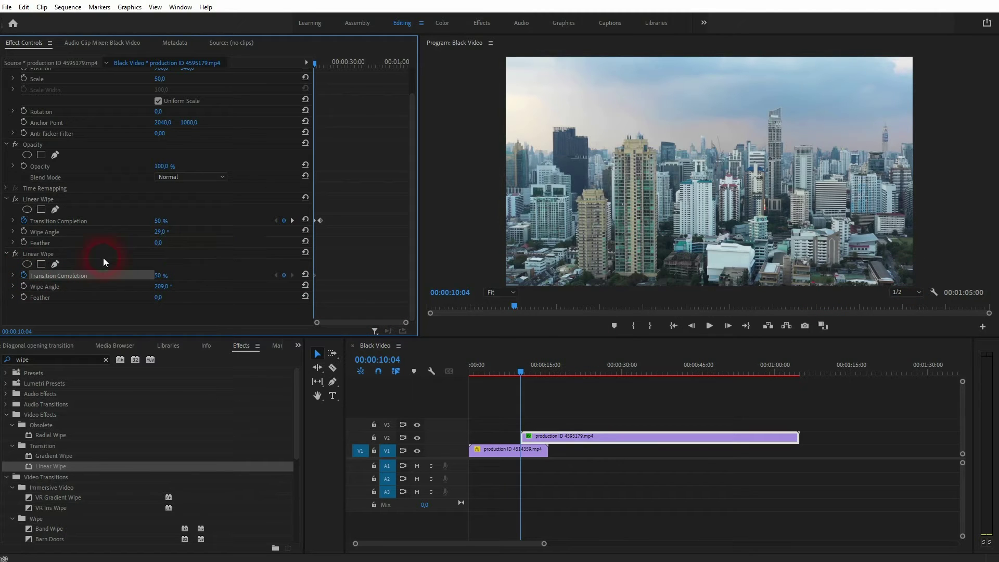
{"action": "left_click", "coordinate": [291, 220]}
{"action": "left_click", "coordinate": [160, 276]}
{"action": "type", "text": "0"}
{"action": "key", "text": "Return"}
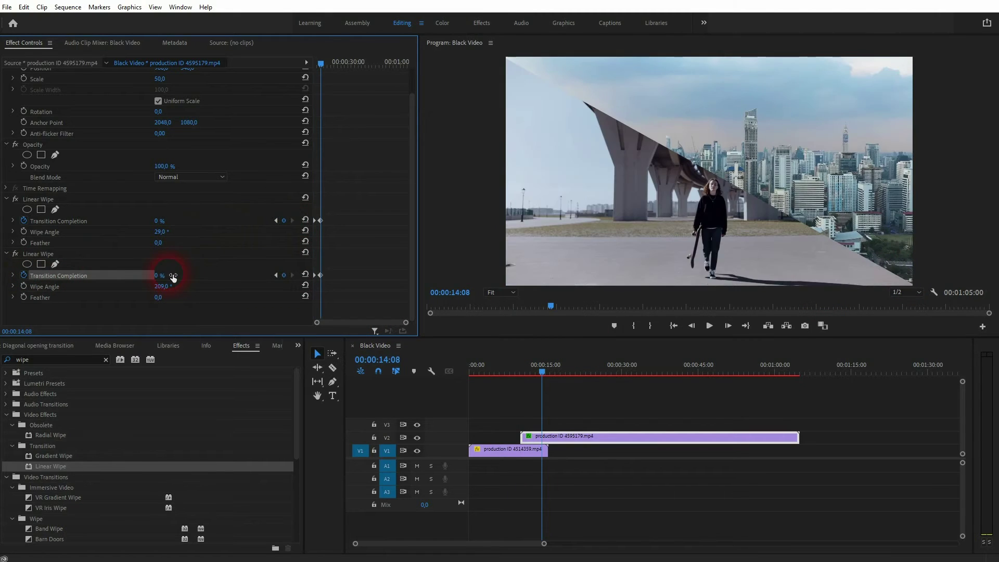
{"action": "left_click_drag", "start_coordinate": [542, 370], "coordinate": [511, 377]}
{"action": "key", "text": "space"}
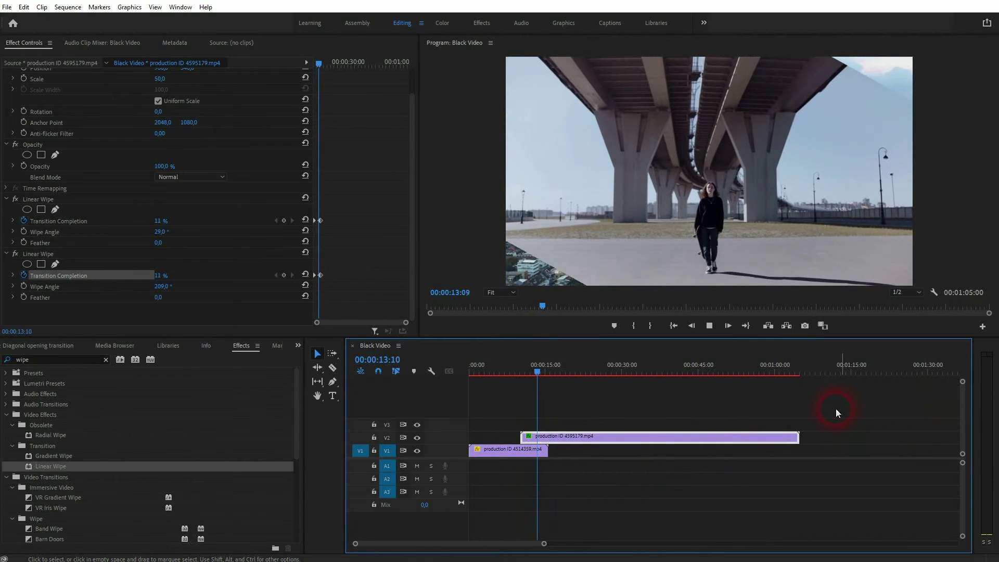
Replay the diagonal opening and select the second Linear Wipe in Effect Controls
{"action": "left_click_drag", "start_coordinate": [541, 373], "coordinate": [517, 377]}
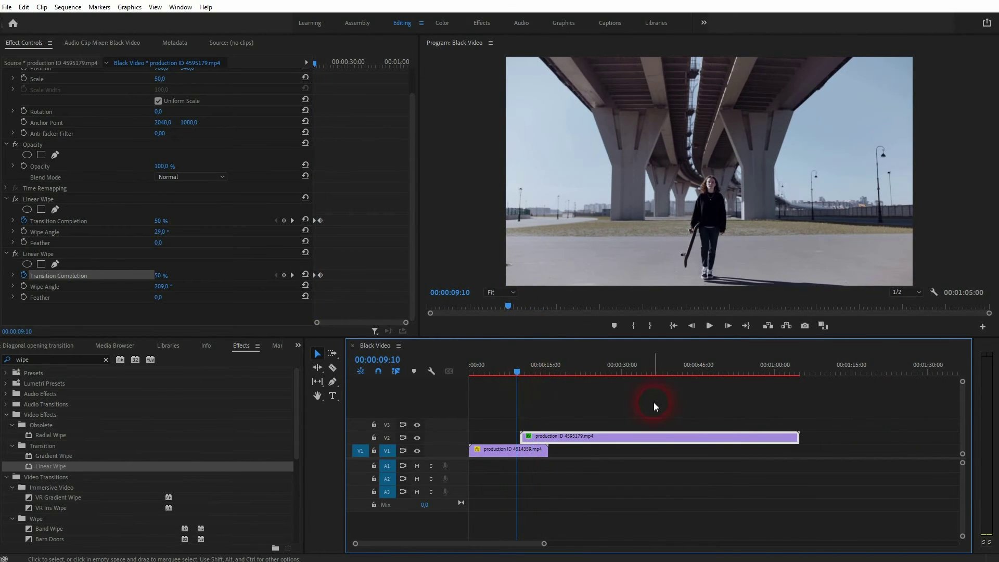
{"action": "key", "text": "space"}
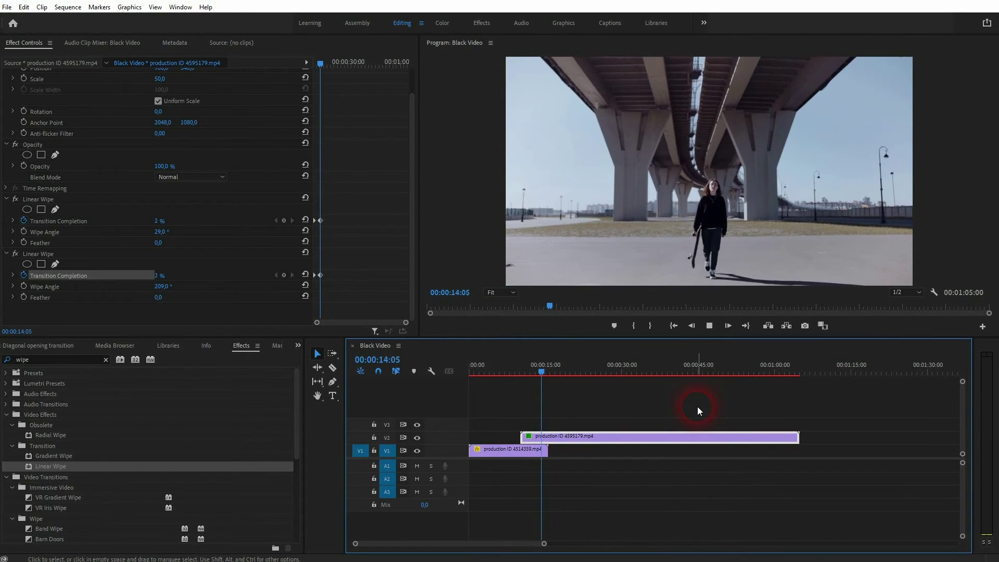
{"action": "key", "text": "space"}
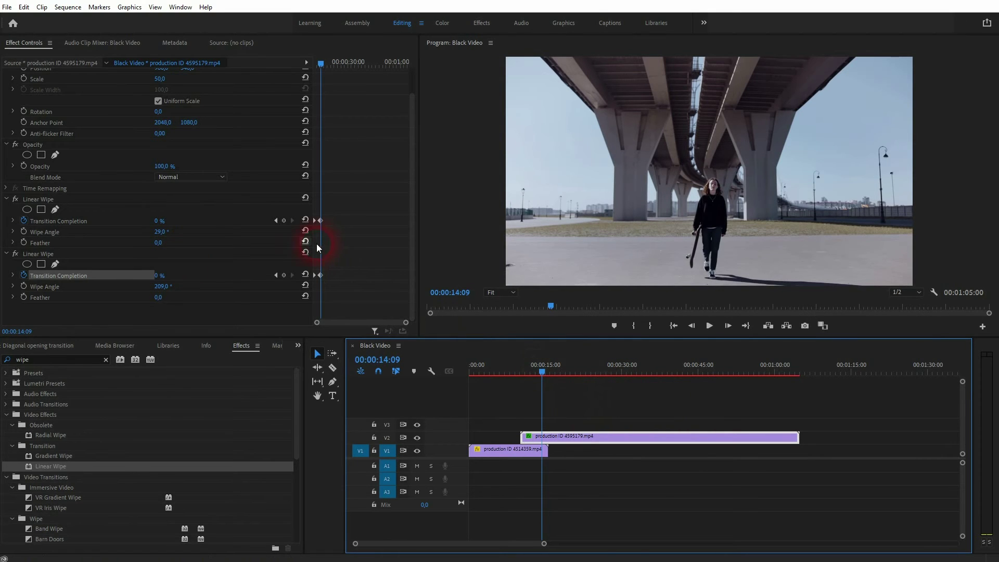
{"action": "left_click", "coordinate": [51, 255]}
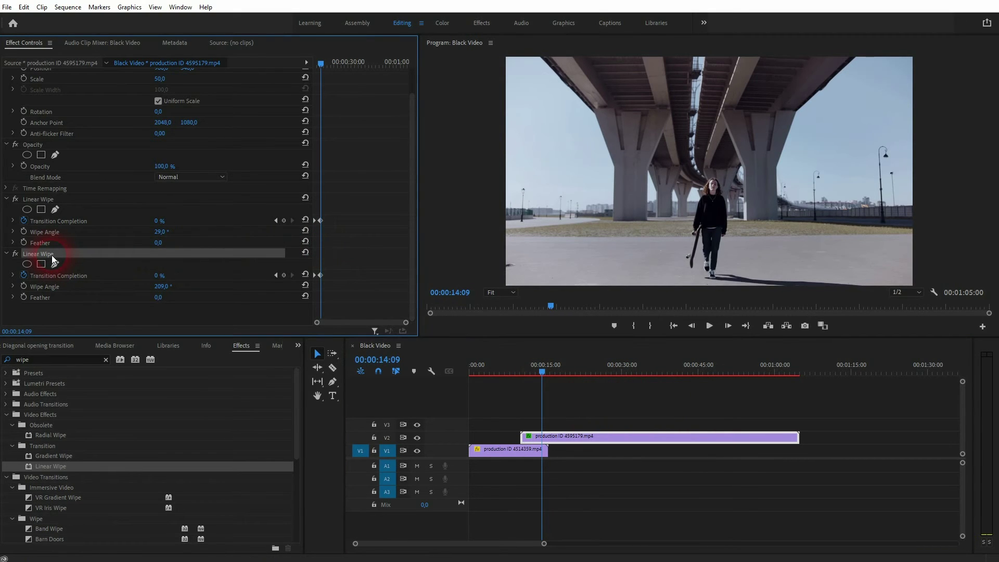
{"action": "left_click", "coordinate": [163, 232]}
{"action": "left_click", "coordinate": [179, 290]}
Delete the second Linear Wipe, then nest the V2 city clip as 'Transition video'
{"action": "key", "text": "Delete"}
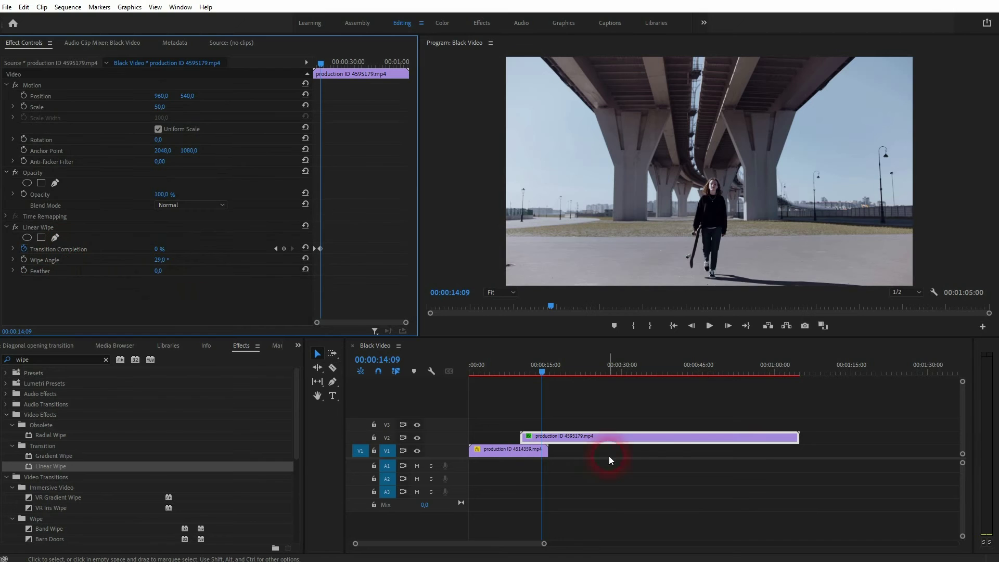
{"action": "right_click", "coordinate": [635, 439]}
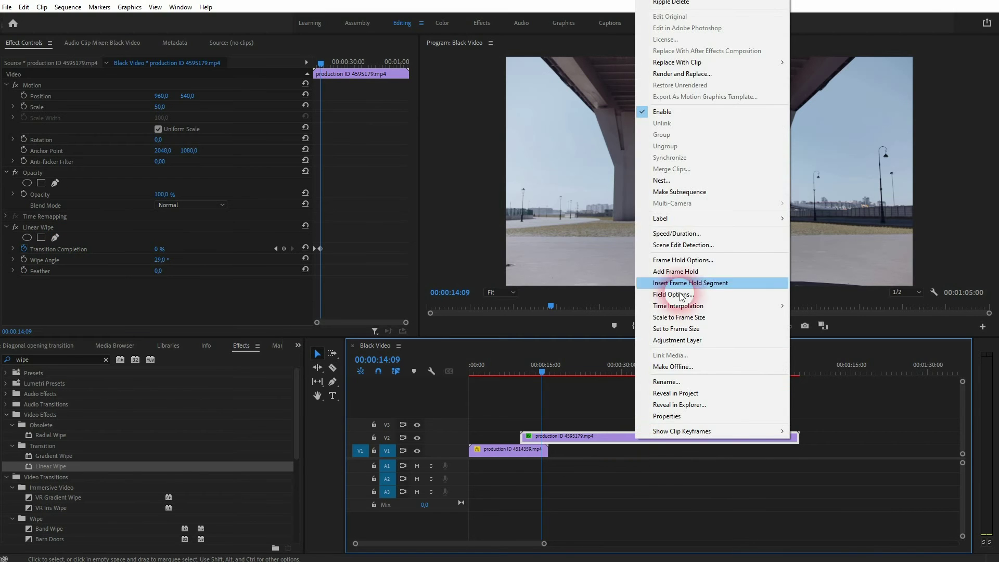
{"action": "left_click", "coordinate": [698, 177]}
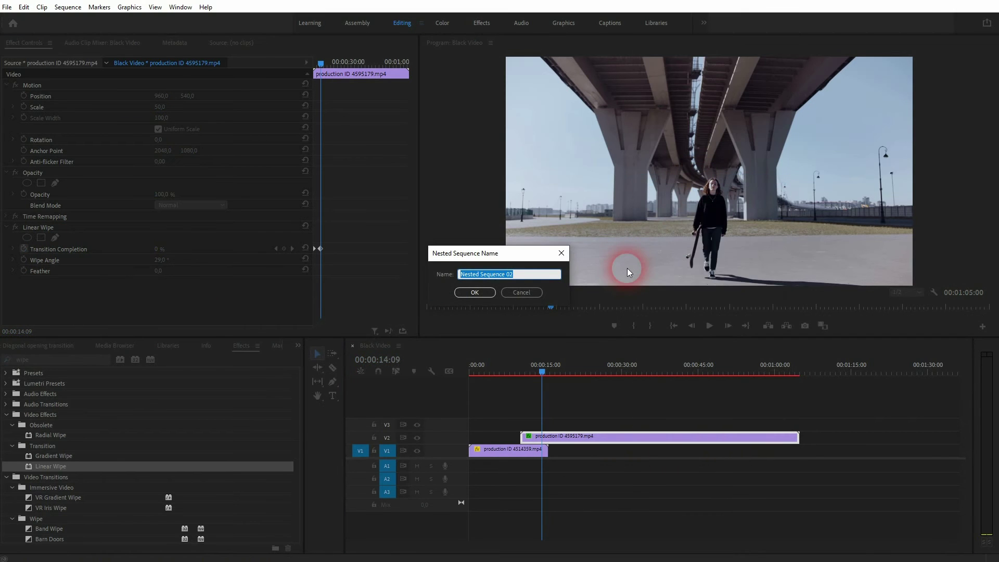
{"action": "type", "text": "Trea"}
{"action": "type", "text": "ansition"}
{"action": "type", "text": " video"}
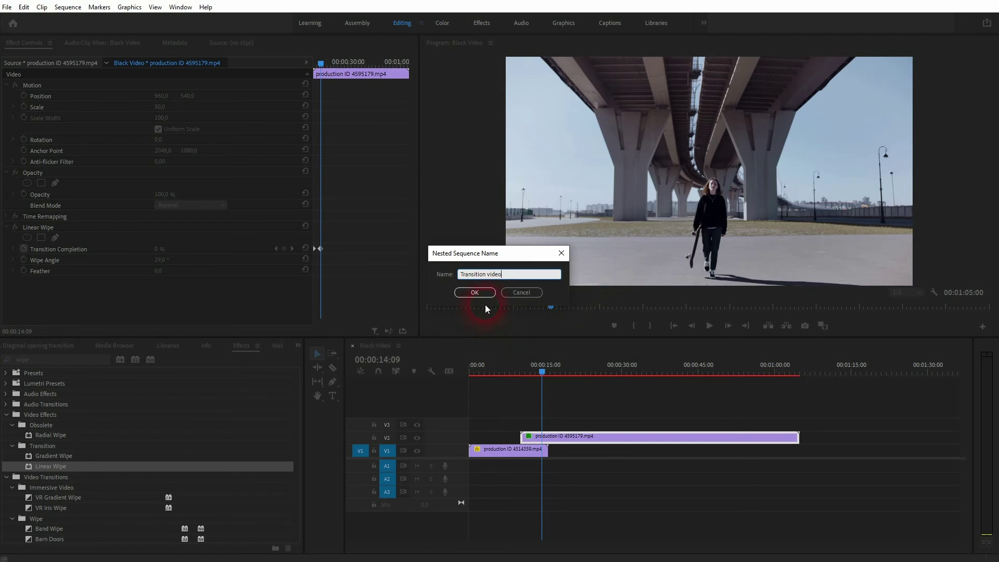
{"action": "left_click", "coordinate": [474, 292]}
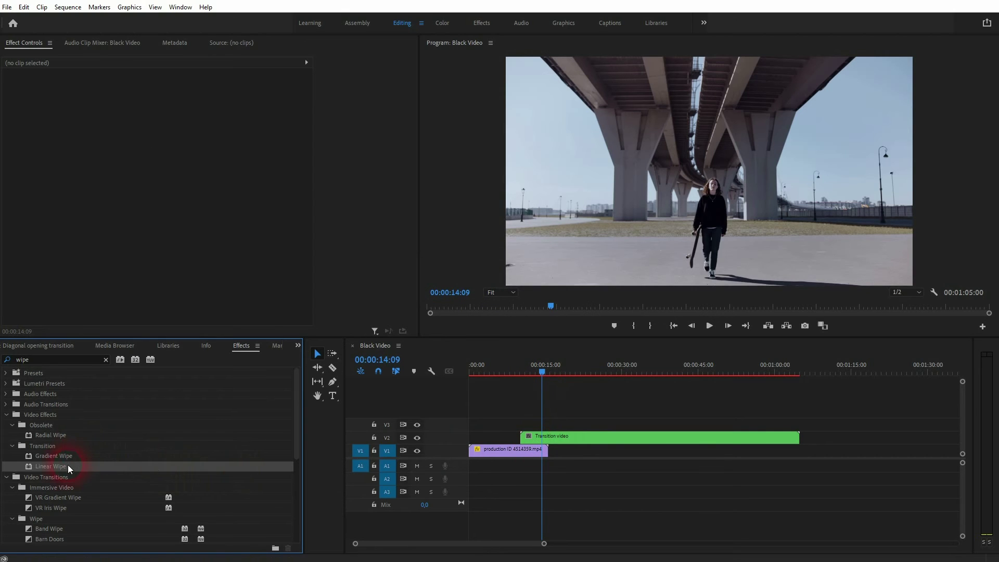
Apply Linear Wipe to the nested clip with a 209° angle and 50% completion
{"action": "left_click_drag", "start_coordinate": [68, 467], "coordinate": [591, 435]}
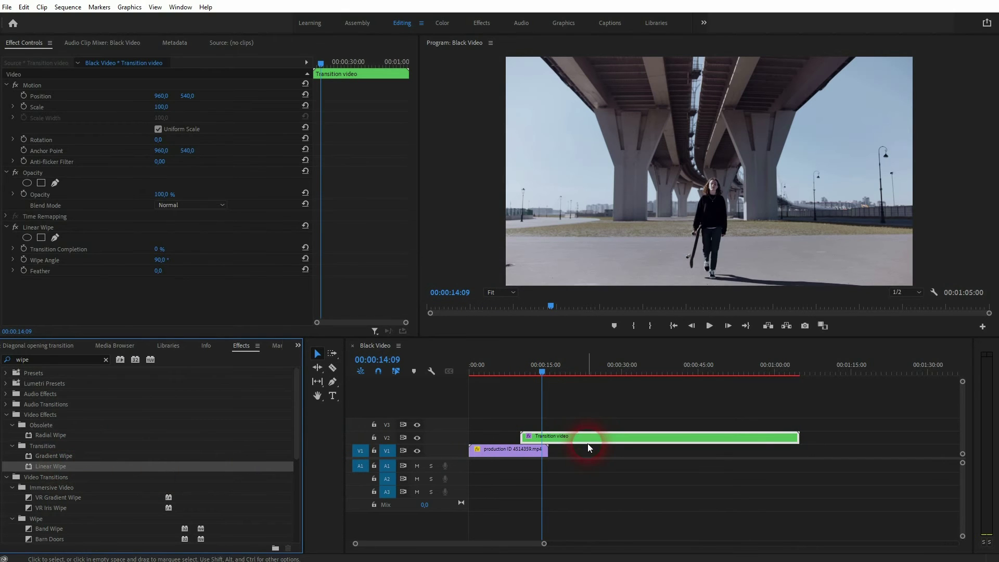
{"action": "left_click", "coordinate": [118, 278]}
{"action": "left_click", "coordinate": [163, 259]}
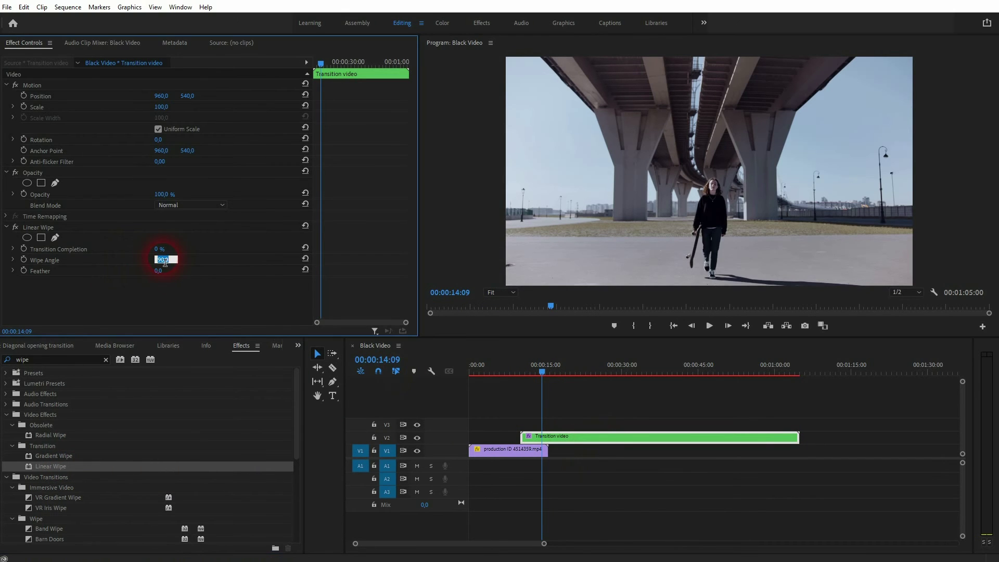
{"action": "type", "text": "209"}
{"action": "key", "text": "Return"}
{"action": "left_click", "coordinate": [170, 251]}
{"action": "type", "text": "50"}
{"action": "key", "text": "Return"}
Keyframe completion at 50% on the nest's first frame and 0% at 00:00:14:05
{"action": "left_click_drag", "start_coordinate": [319, 64], "coordinate": [262, 67]}
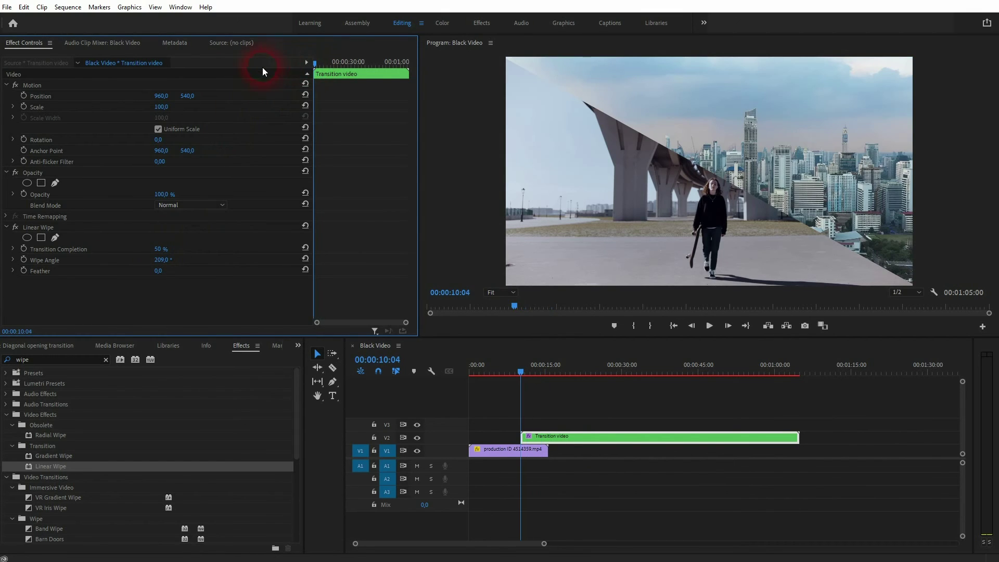
{"action": "left_click", "coordinate": [23, 249]}
{"action": "left_click", "coordinate": [525, 436]}
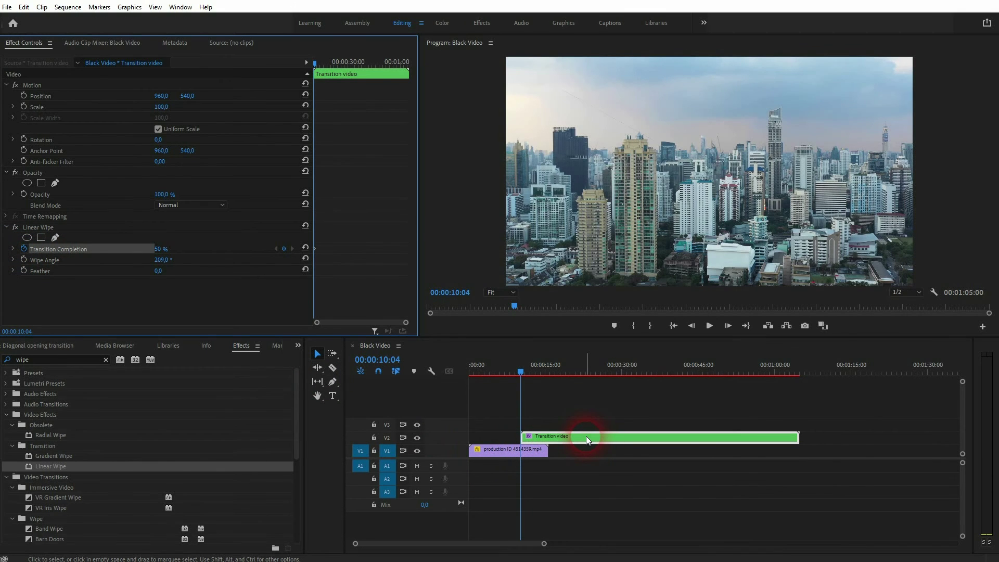
{"action": "key", "text": "space"}
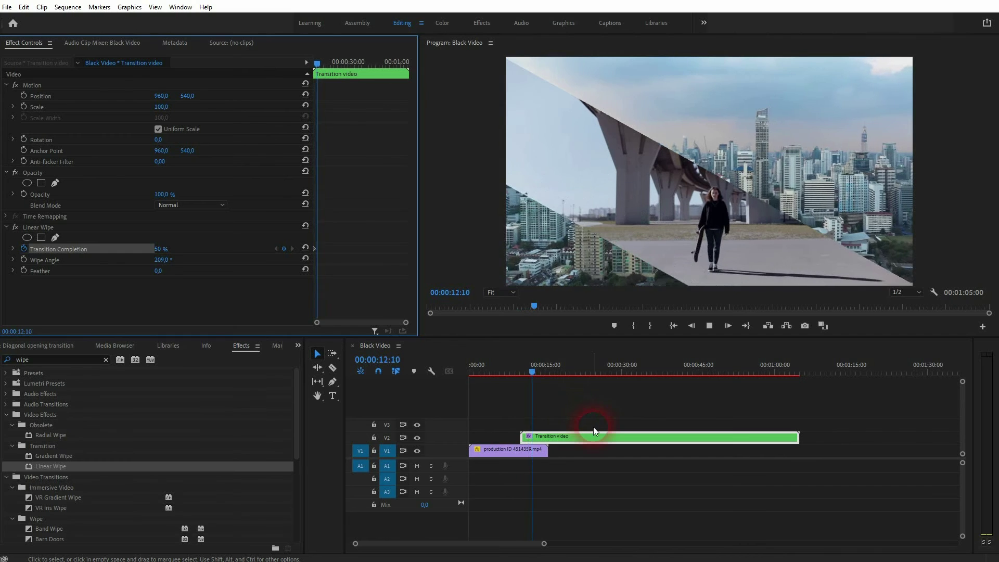
{"action": "key", "text": "space"}
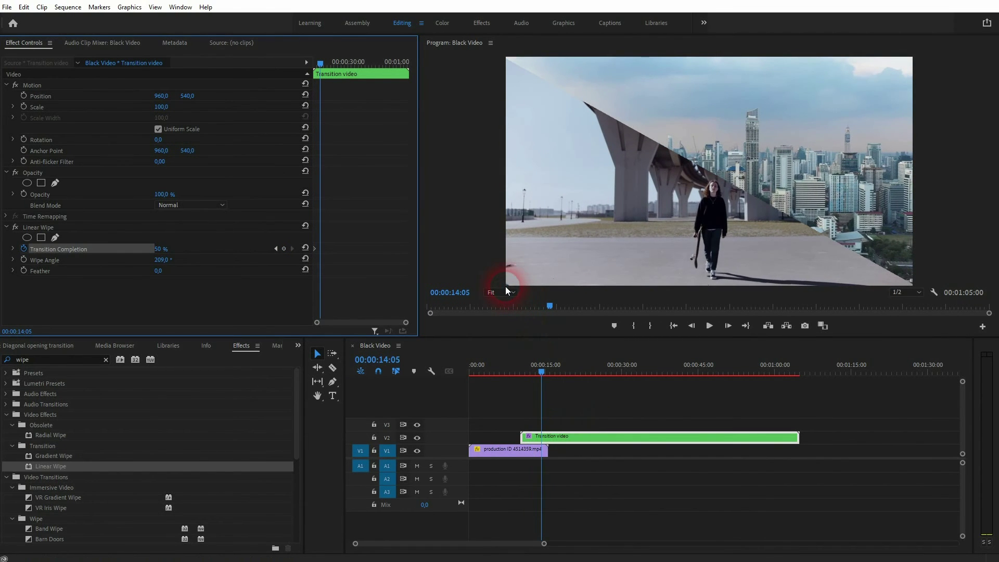
{"action": "left_click", "coordinate": [284, 249]}
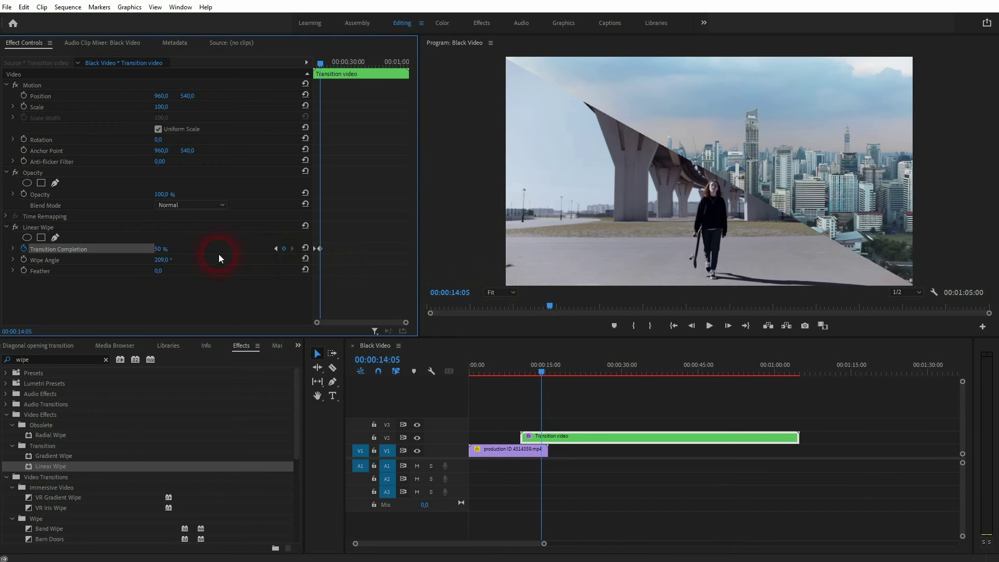
{"action": "left_click", "coordinate": [158, 249]}
{"action": "type", "text": "0"}
{"action": "key", "text": "Return"}
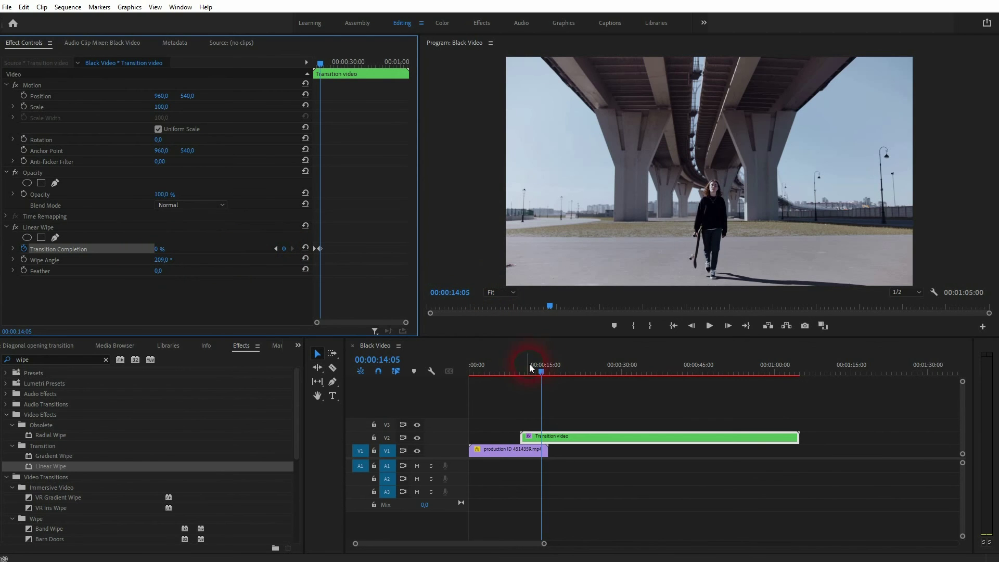
{"action": "left_click_drag", "start_coordinate": [539, 371], "coordinate": [517, 372]}
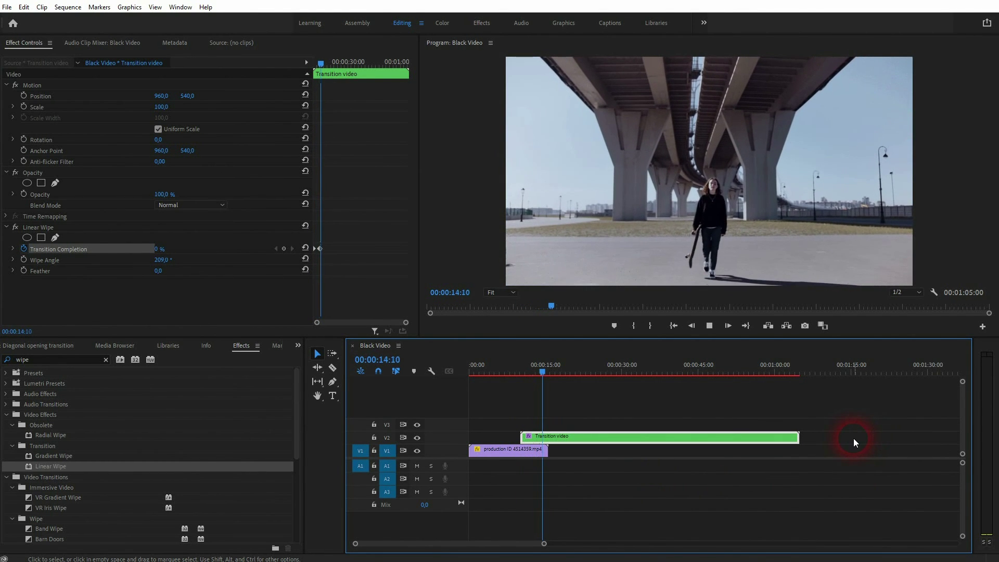
{"action": "key", "text": "space"}
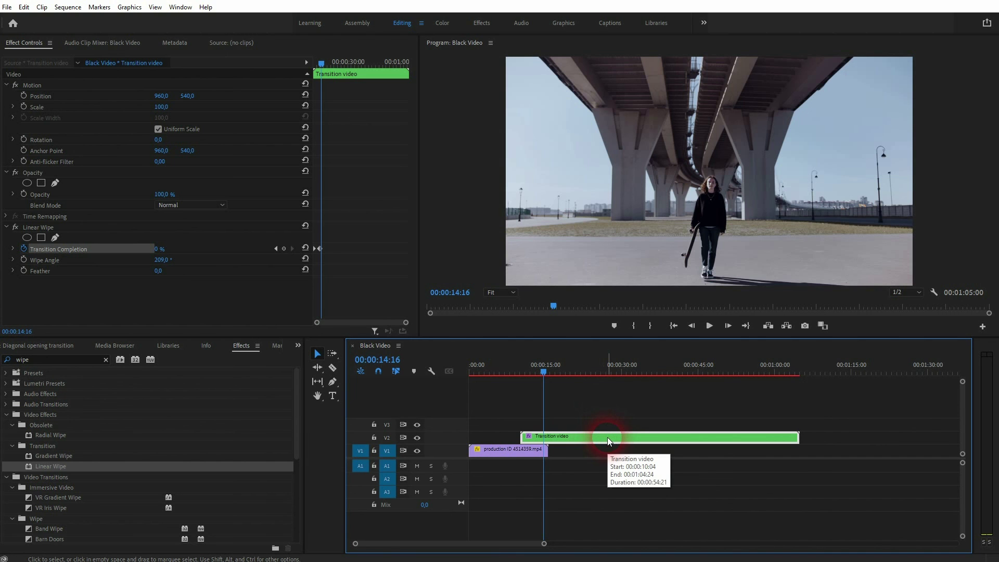
{"action": "left_click", "coordinate": [573, 218]}
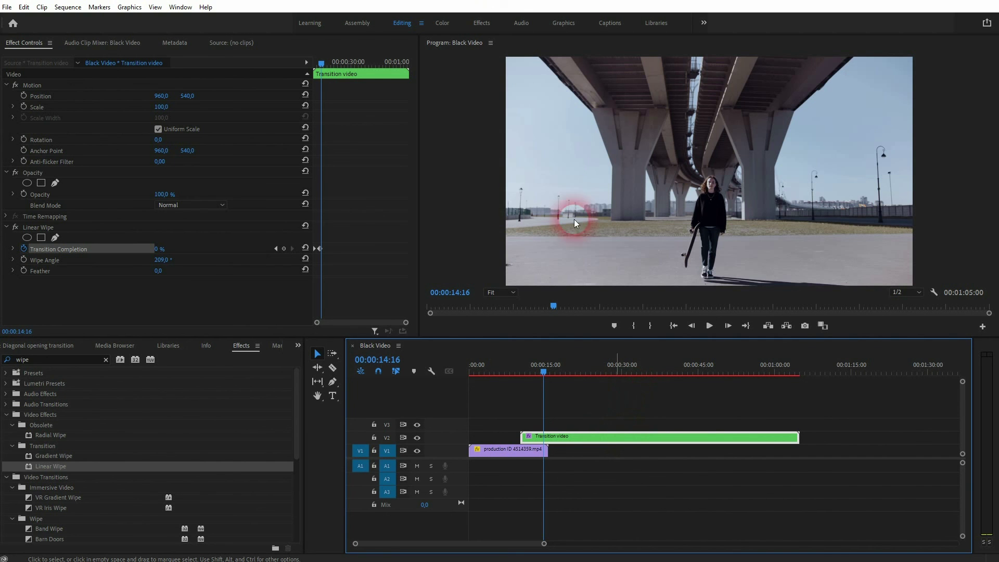